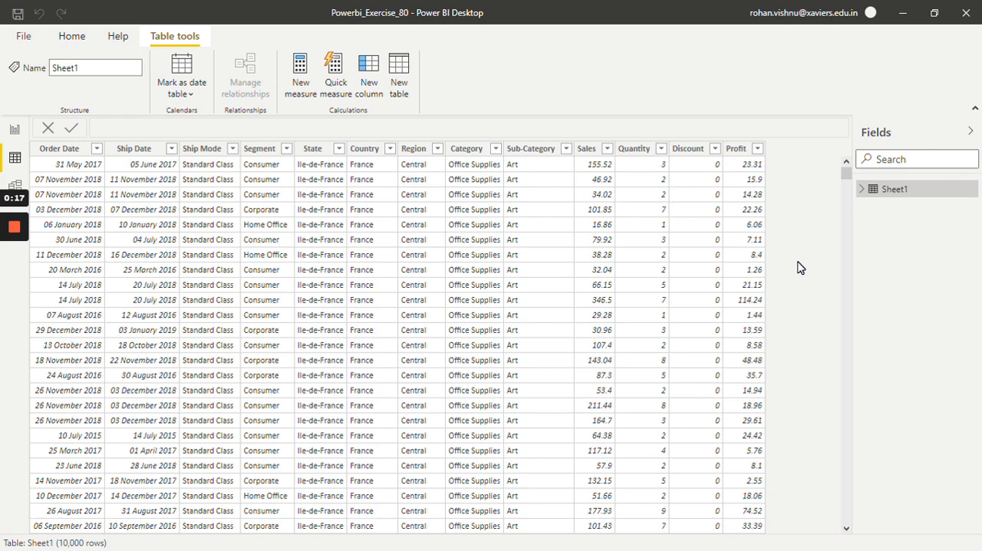
Step: In the report view, turn on background color conditional formatting for the Sales column of the SuperStore table
left_click(14, 130)
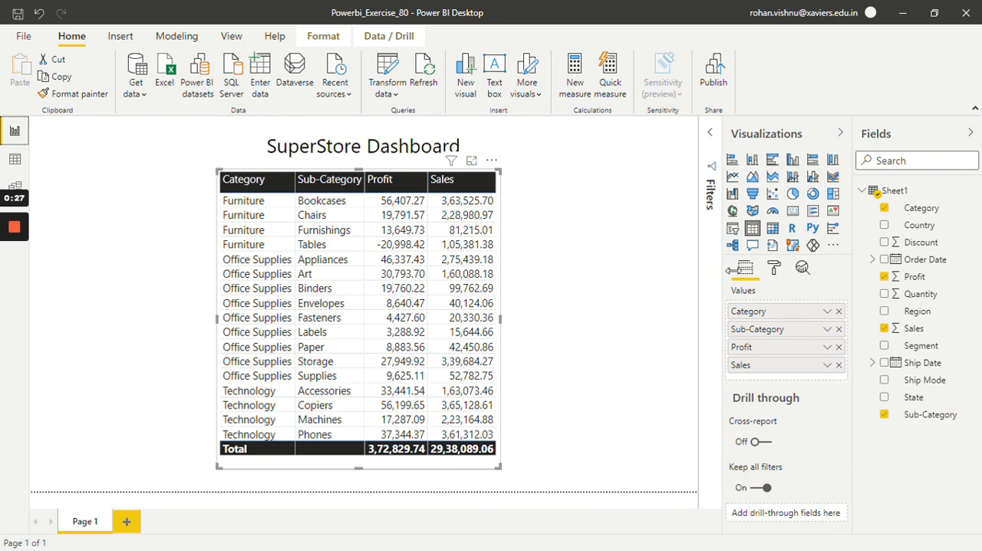
left_click(777, 268)
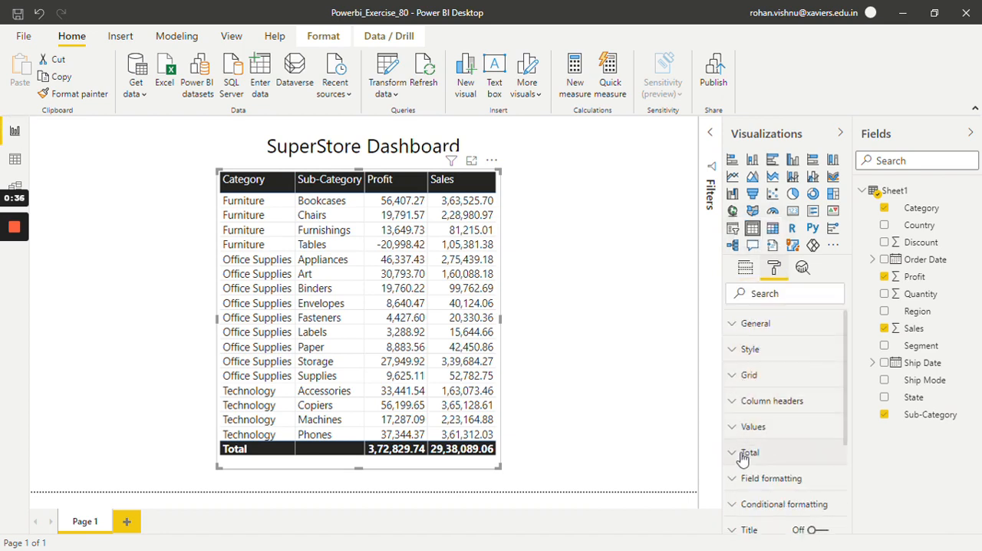
scroll(742, 494, "down", 2)
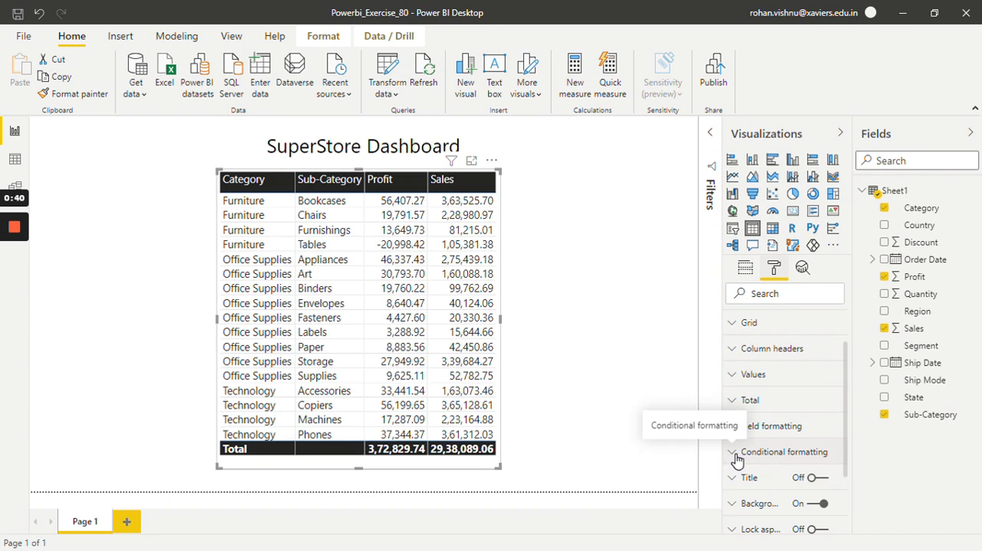
left_click(737, 460)
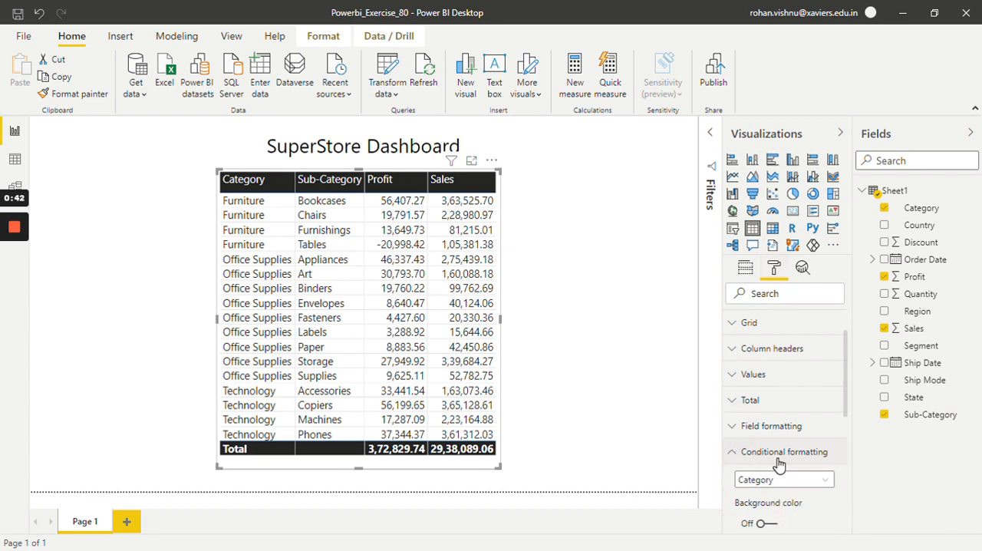
scroll(779, 464, "down", 4)
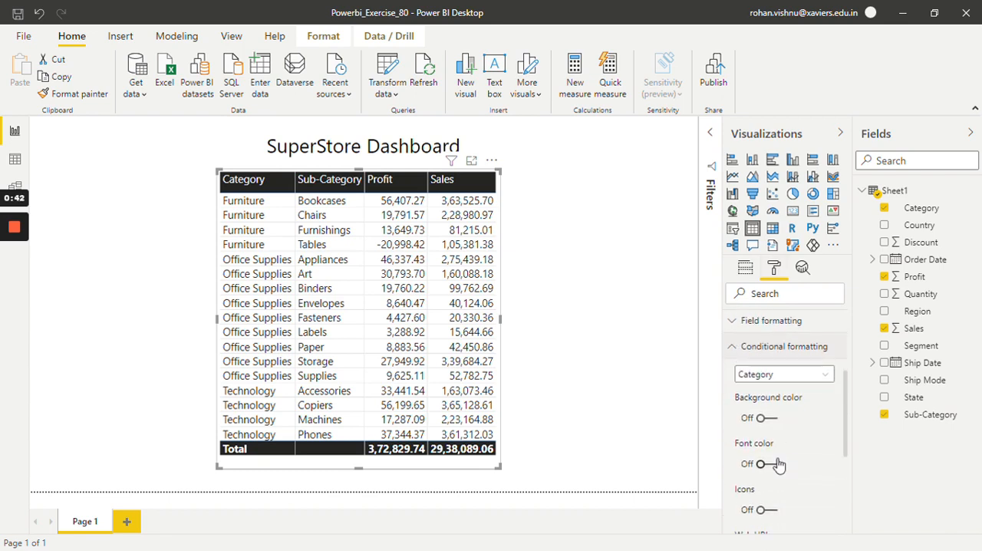
left_click(783, 373)
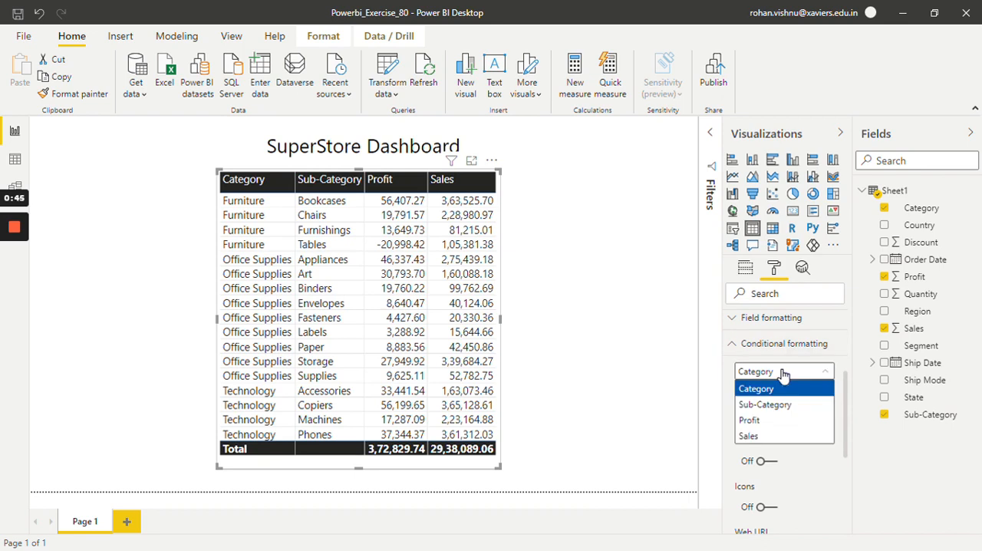
left_click(775, 435)
scroll(799, 436, "down", 2)
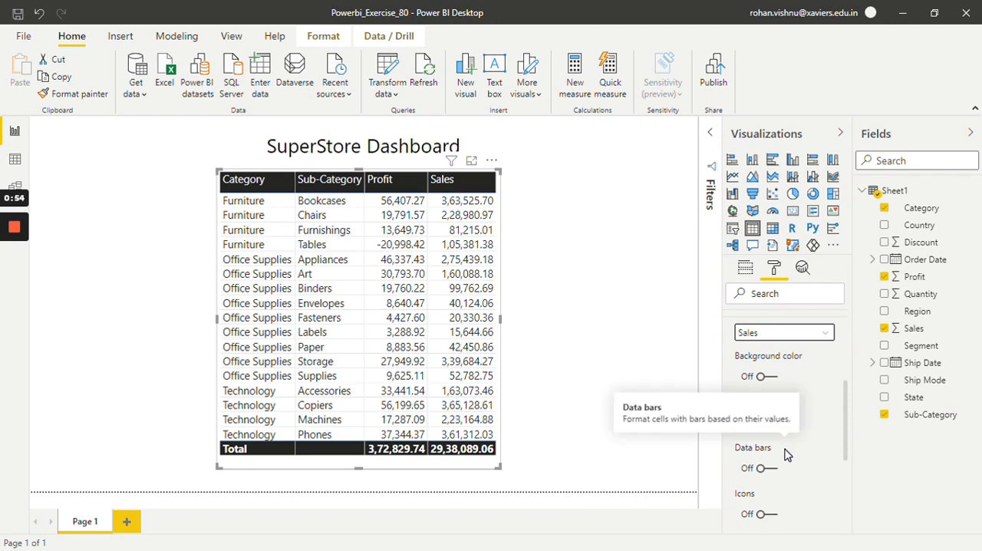
left_click(766, 377)
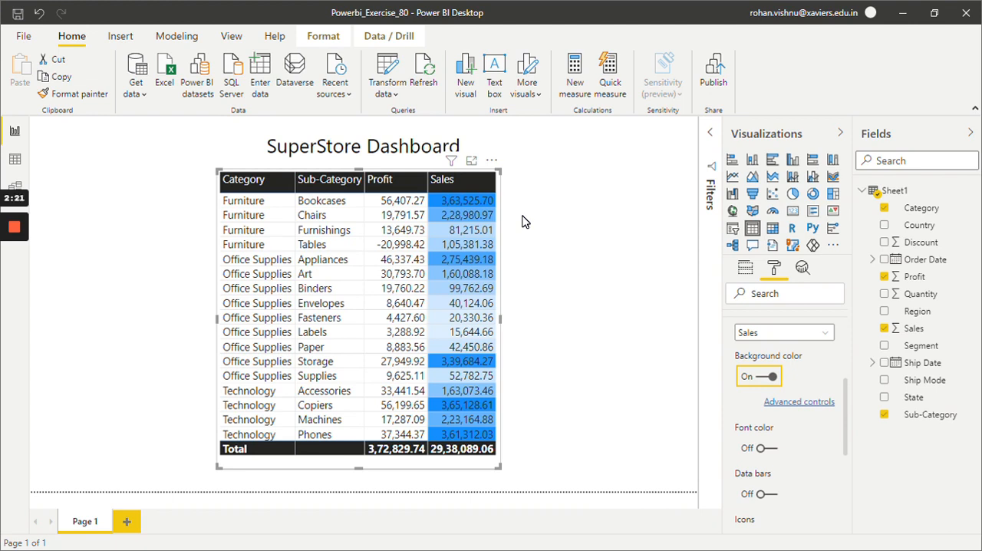
Step: Set the Sales background color scale to light red for the lowest value and dark red for the highest value
left_click(806, 404)
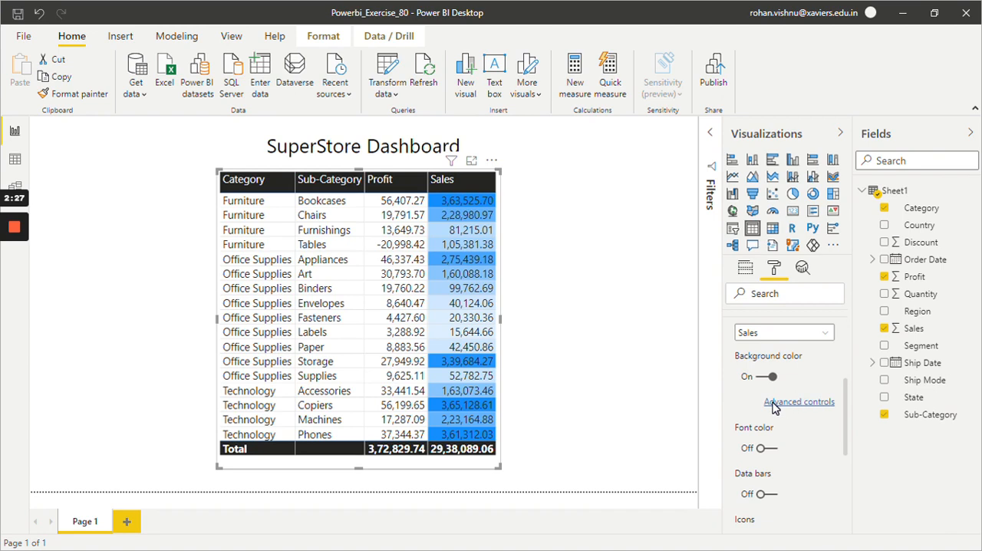
left_click(805, 405)
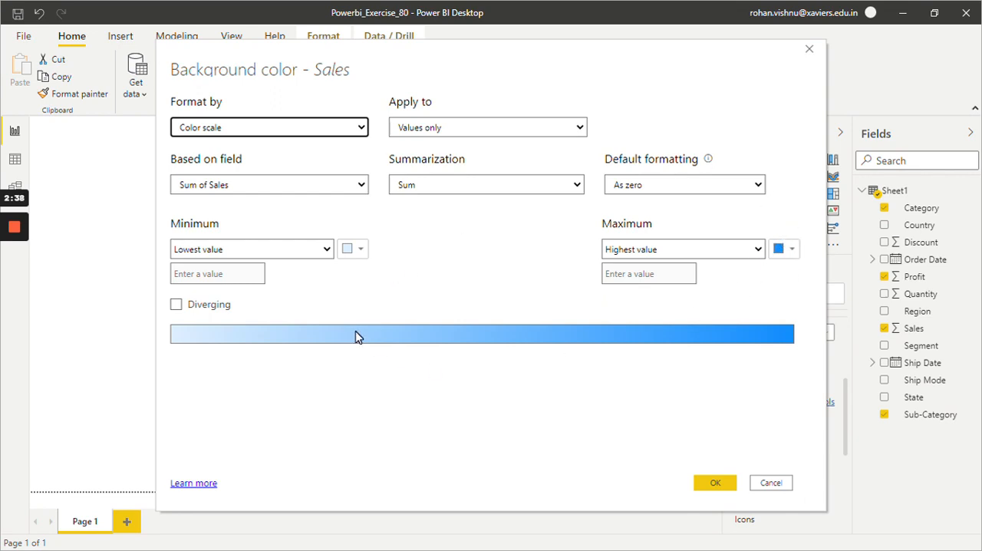
left_click(352, 252)
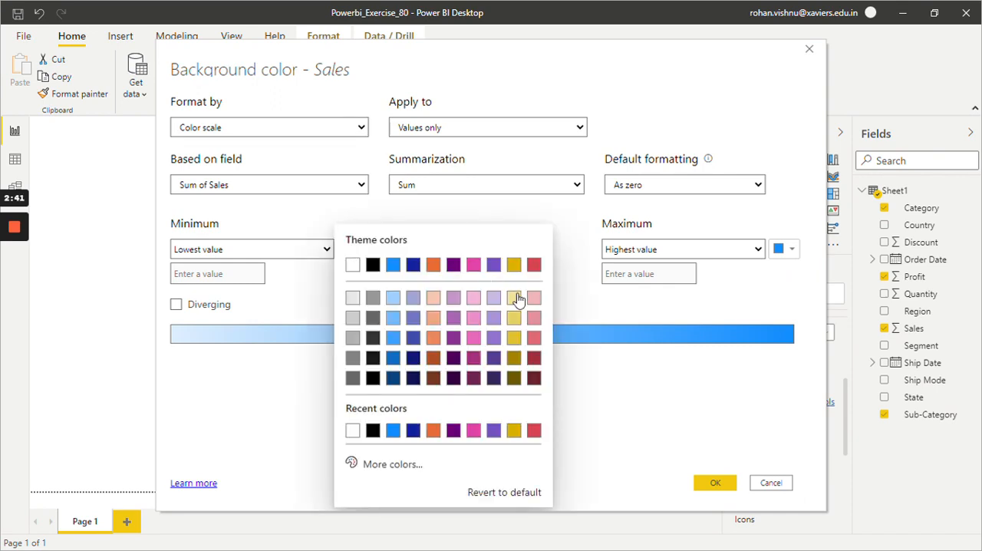
left_click(533, 299)
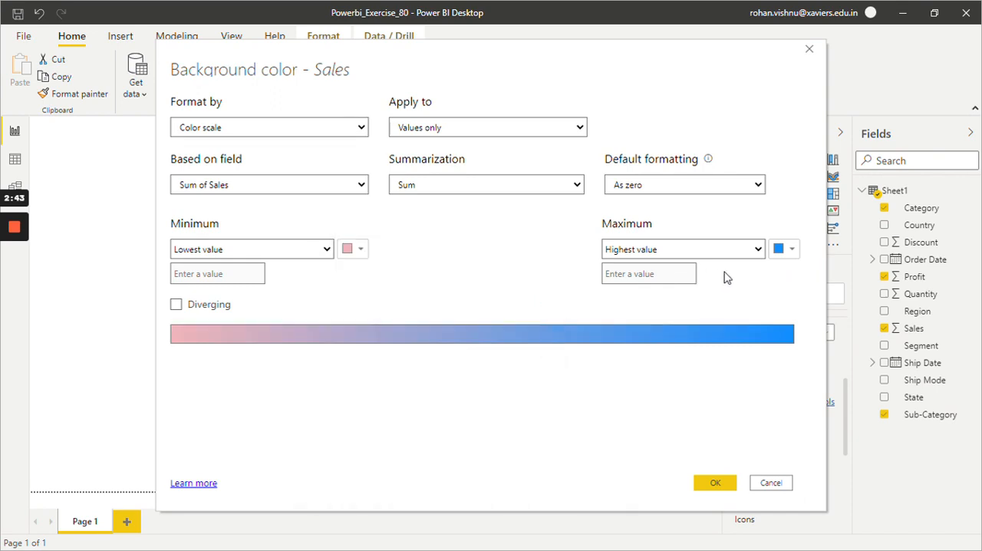
left_click(777, 250)
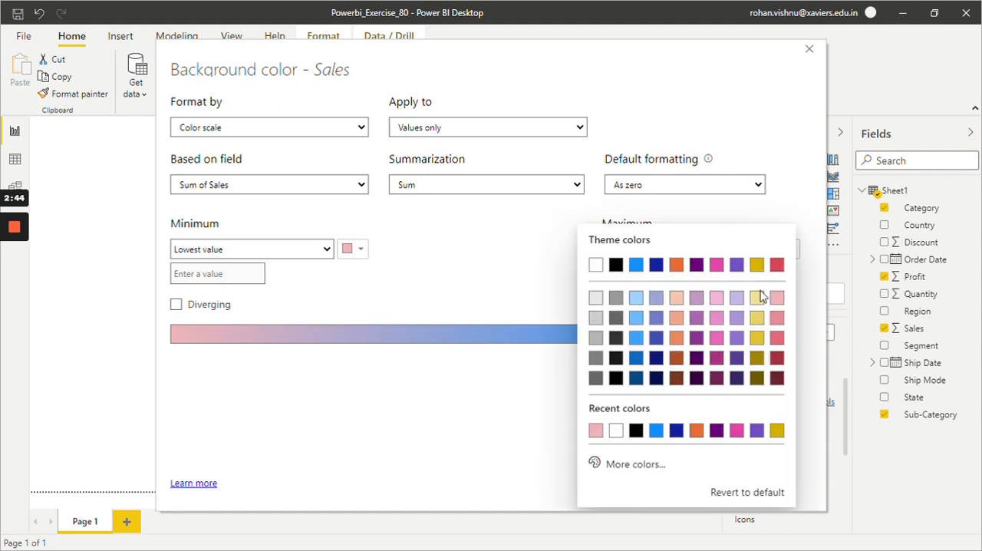
left_click(778, 358)
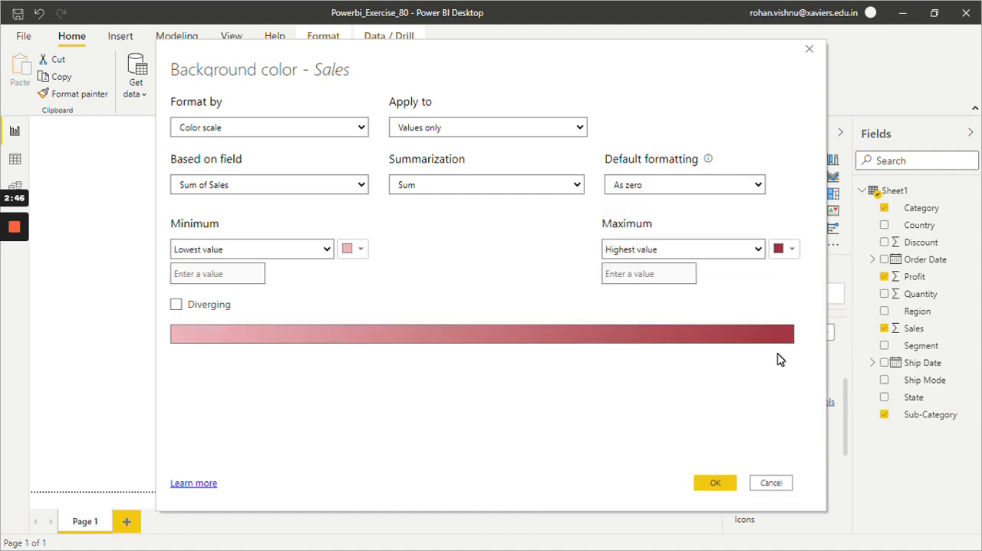
left_click(728, 483)
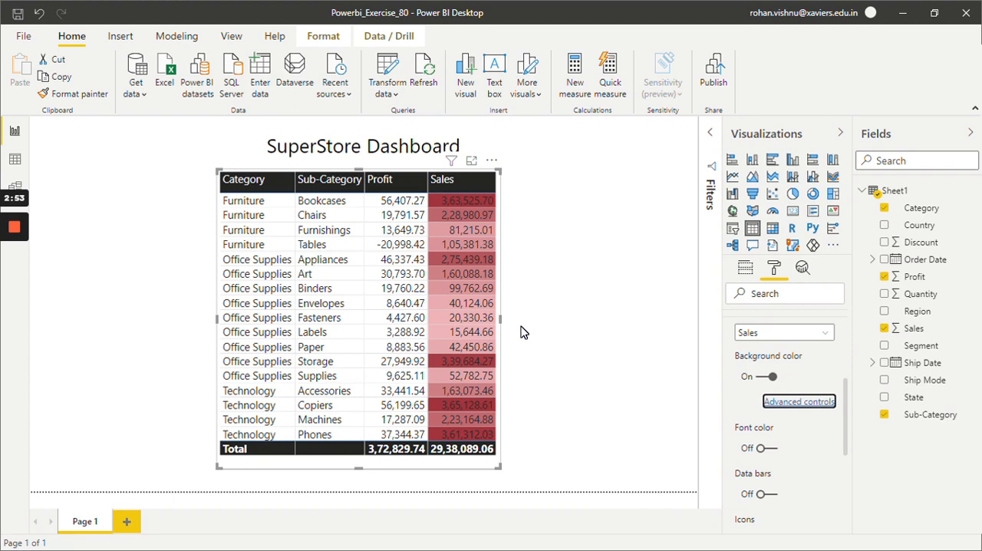
Step: Turn on data bars conditional formatting for the Profit column
left_click(784, 333)
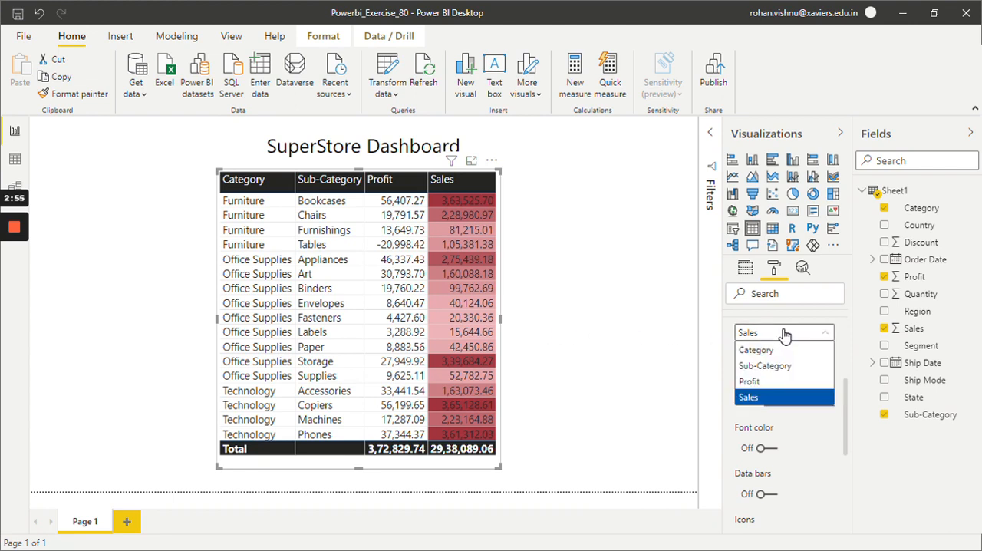
left_click(757, 382)
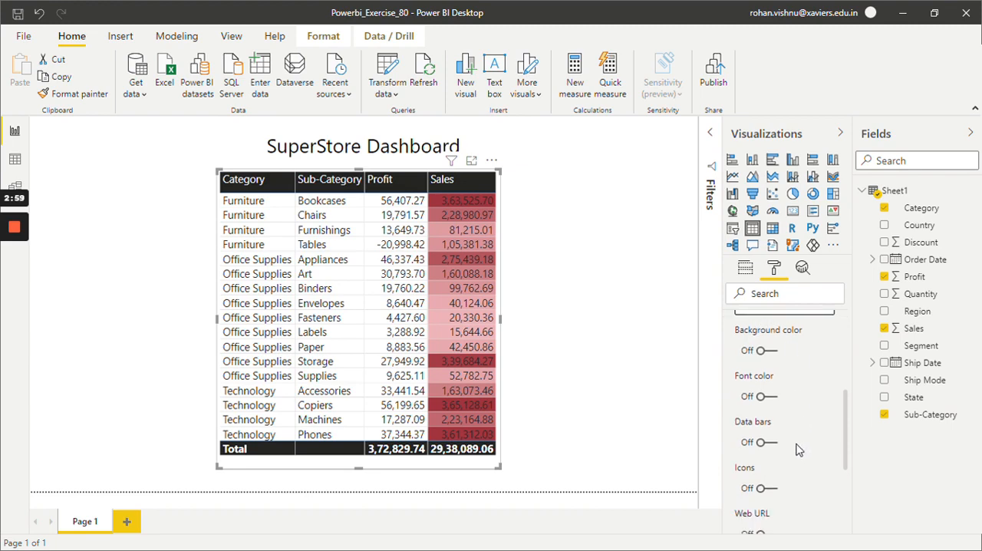
scroll(798, 449, "down", 1)
left_click(764, 442)
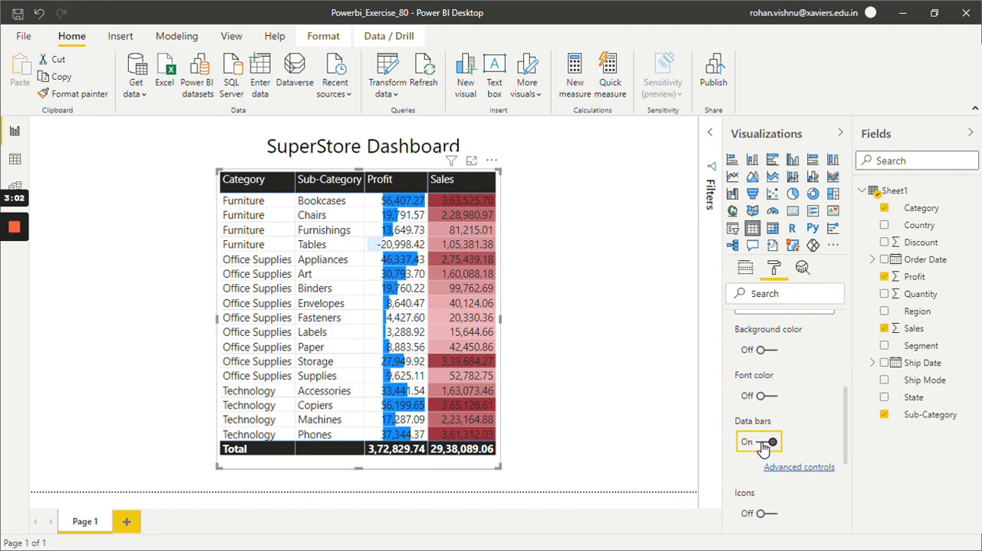
Step: Color the Profit data bars purple for positive values and yellow for negative values
left_click(780, 470)
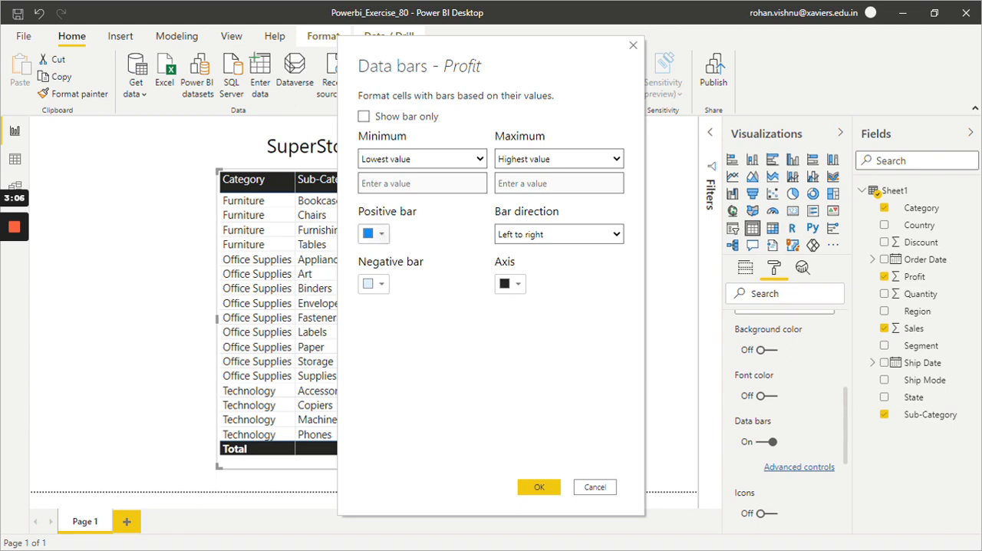
left_click(374, 233)
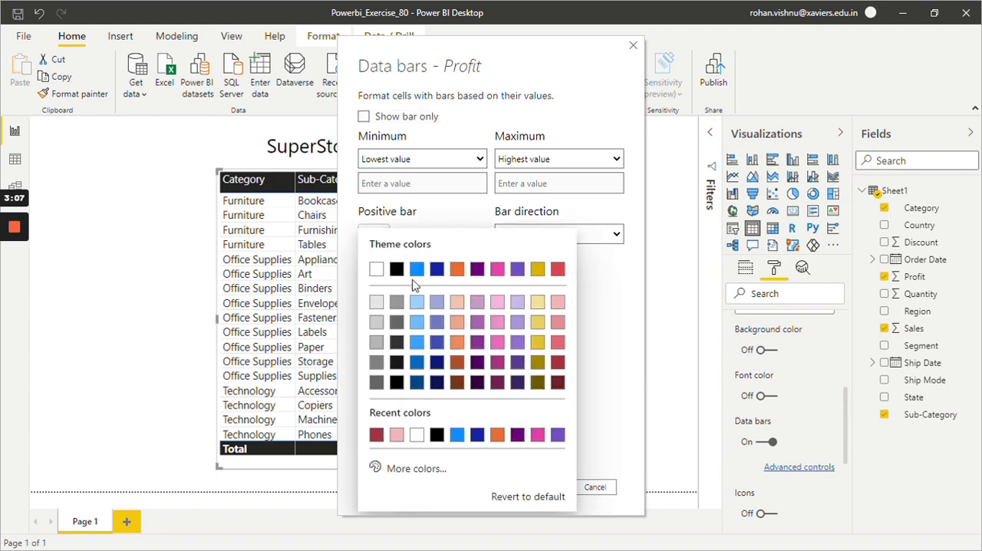
left_click(478, 342)
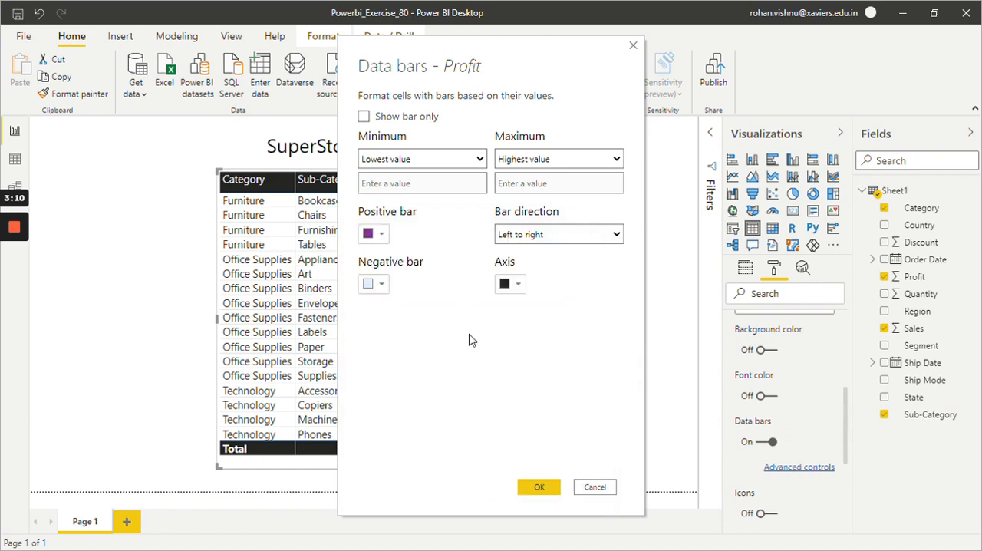
left_click(380, 288)
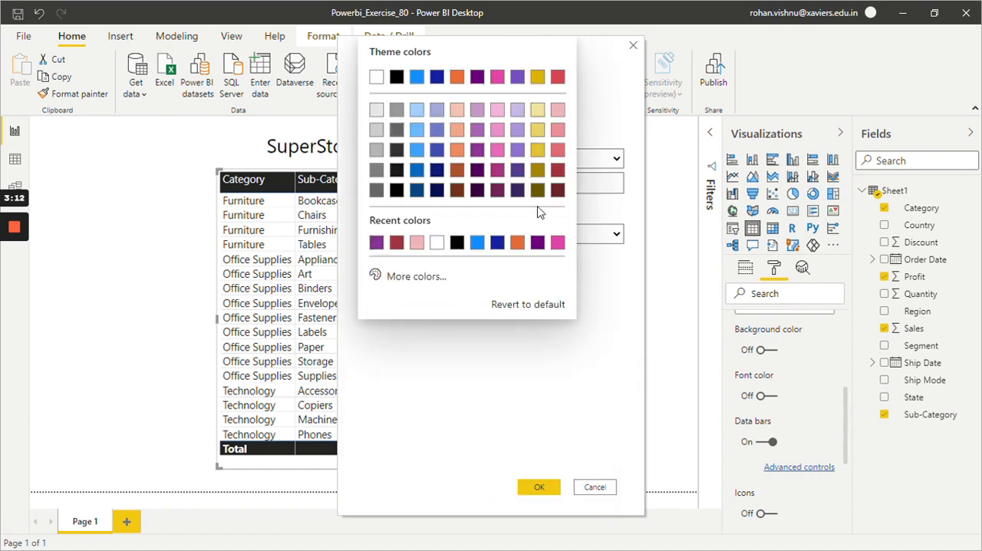
left_click(540, 151)
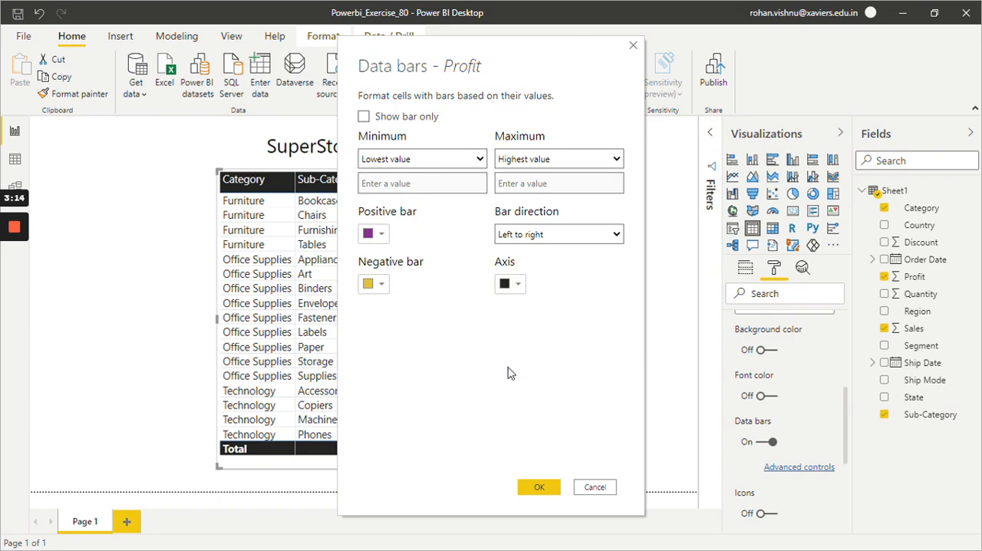
left_click(537, 487)
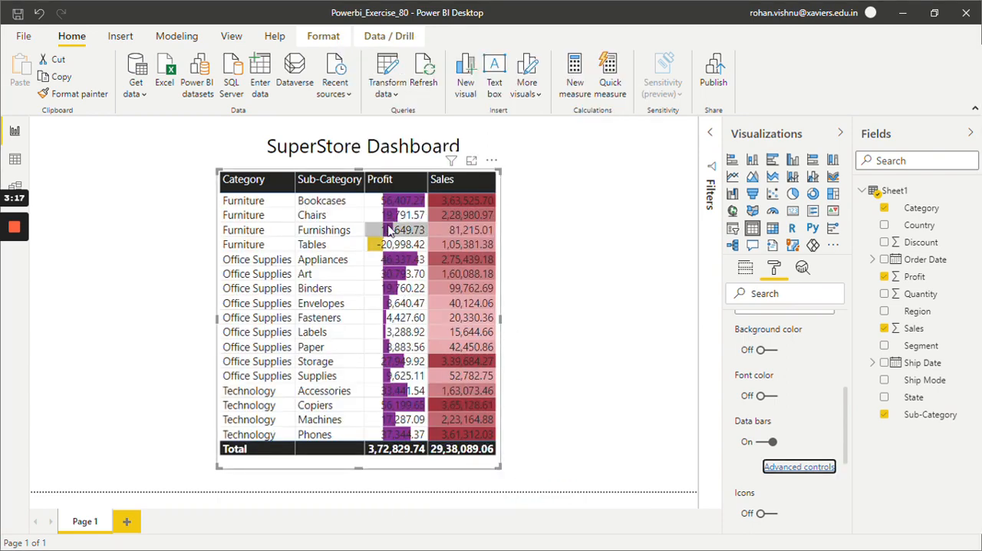
Step: Sort the table by Profit in descending order, switch it to ascending, and return it to descending
left_click(403, 180)
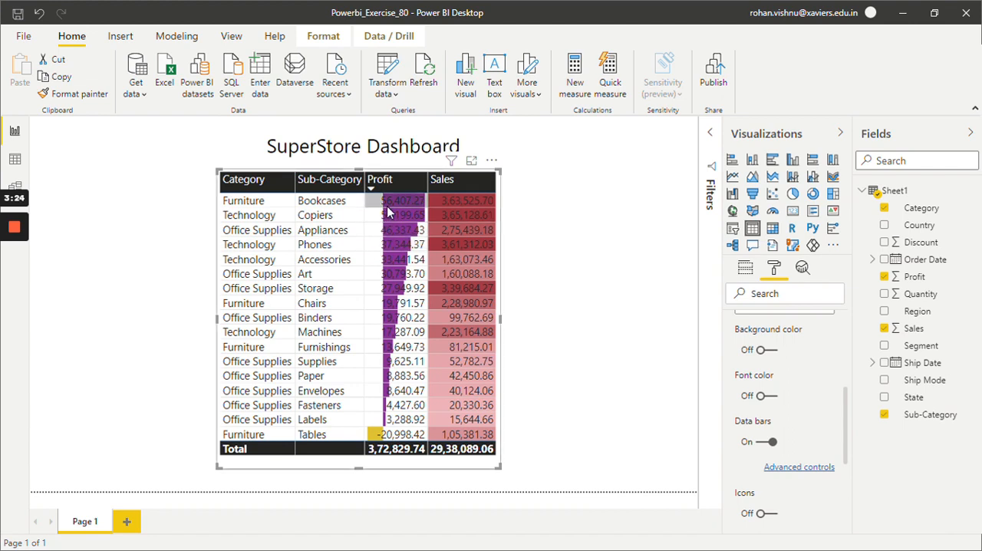
mouse_move(388, 212)
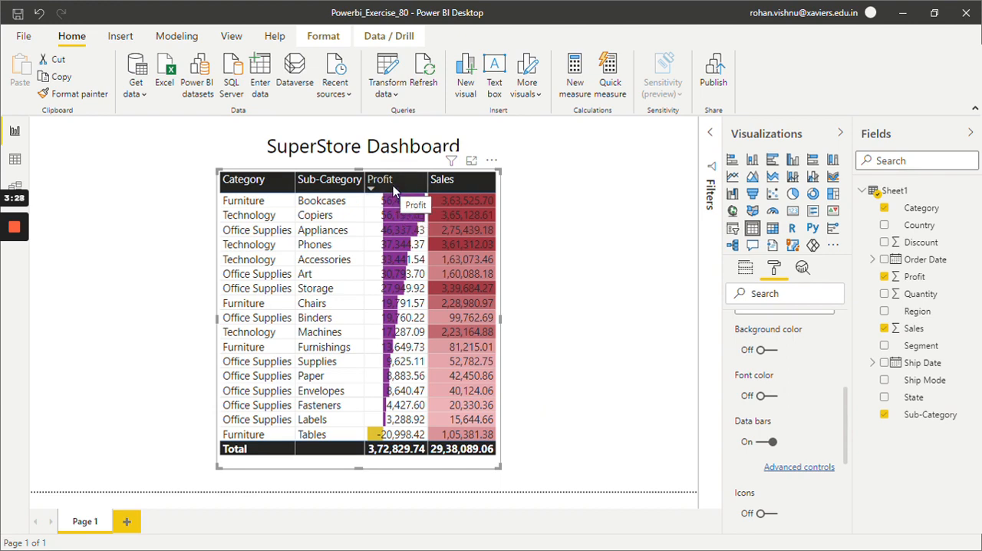
left_click(393, 184)
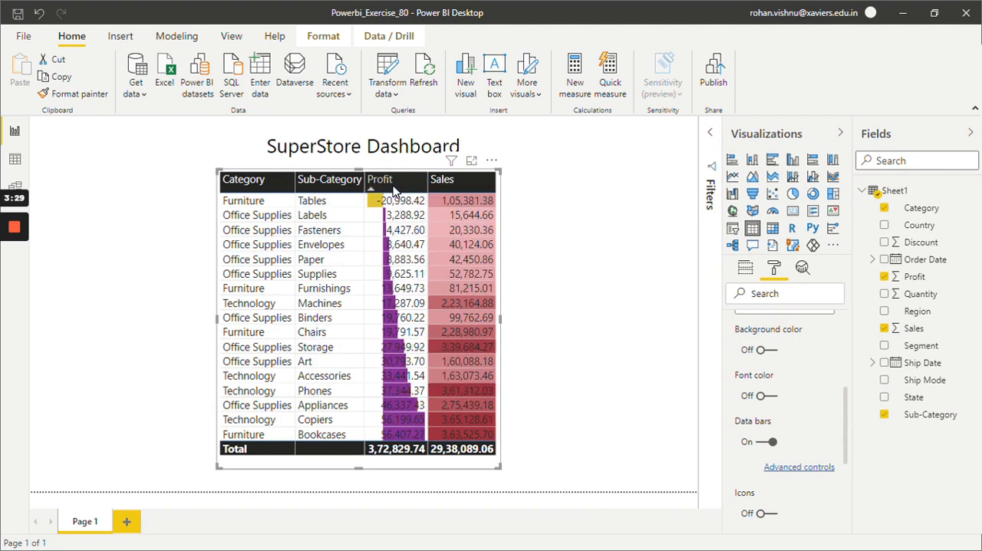
left_click(393, 185)
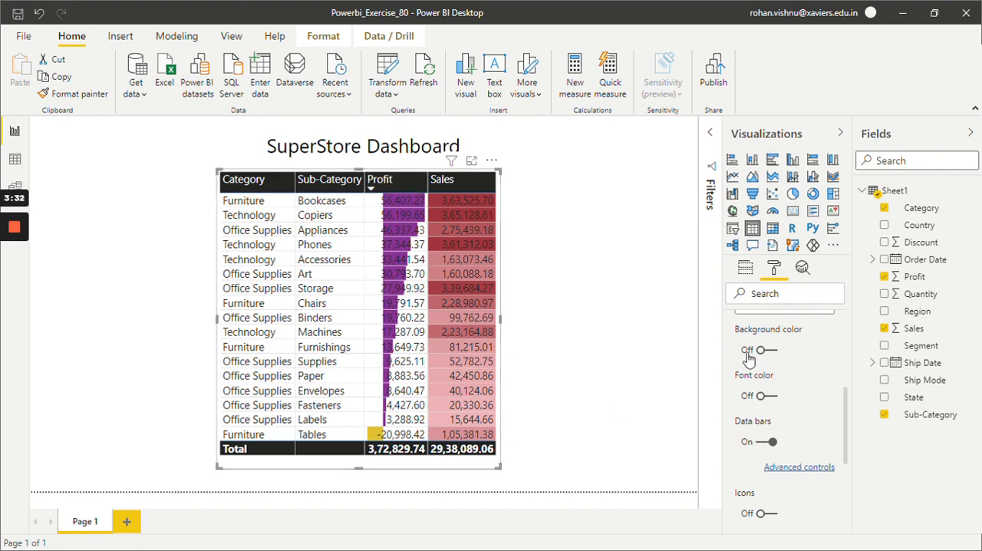
Step: Turn off the Profit data bars and switch the conditional formatting settings to the Sales field
left_click(770, 443)
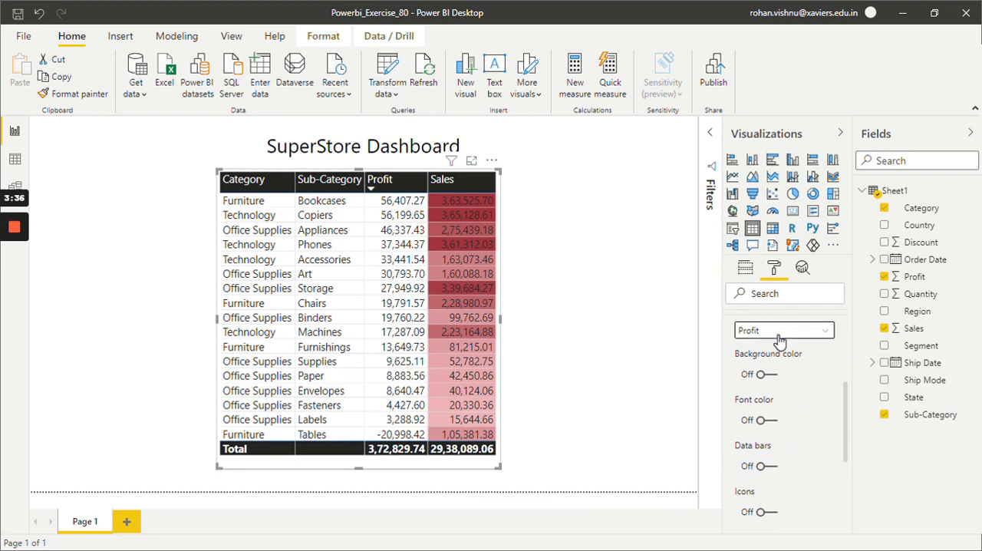
left_click(780, 336)
left_click(770, 396)
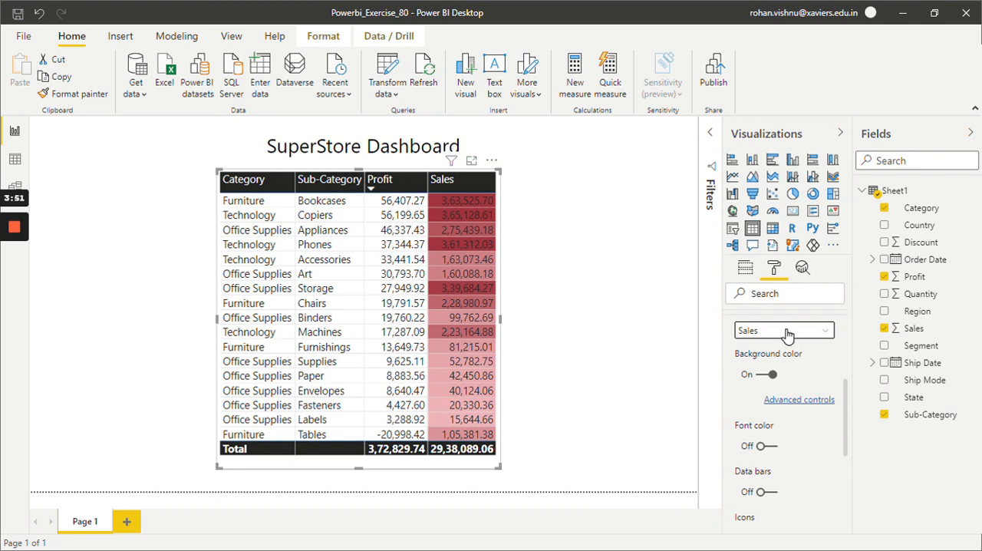
Step: Switch the conditional formatting settings back to Profit and turn on its data bars
left_click(787, 335)
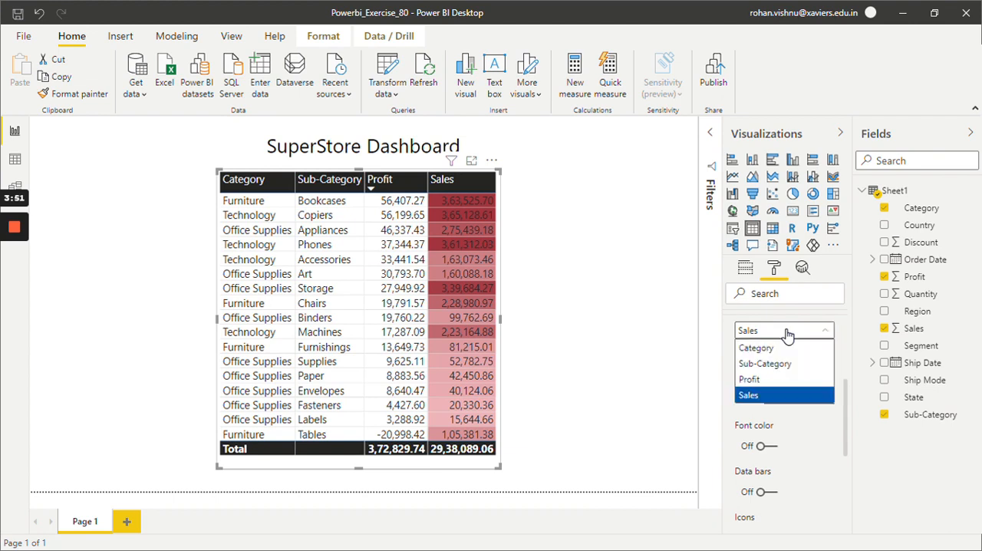
left_click(767, 383)
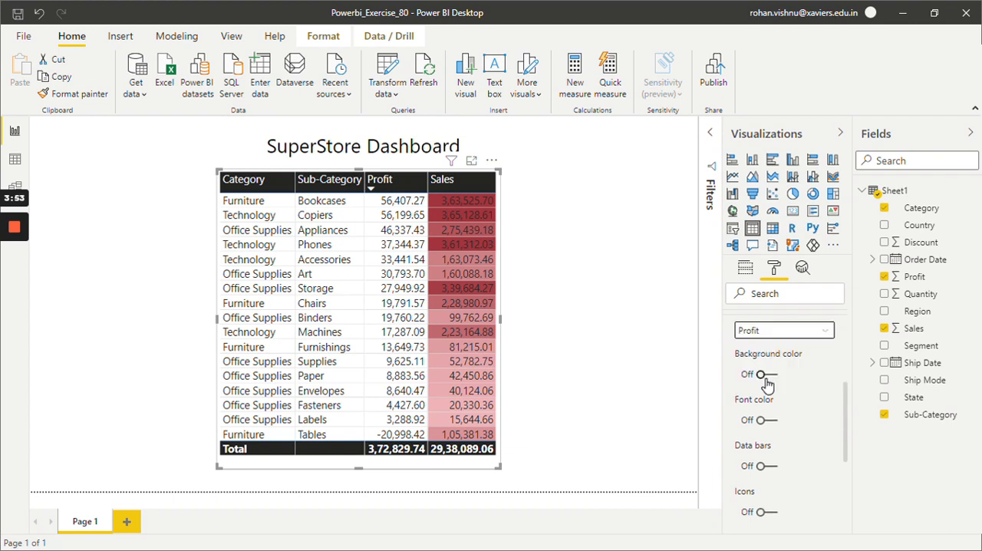
scroll(779, 463, "down", 2)
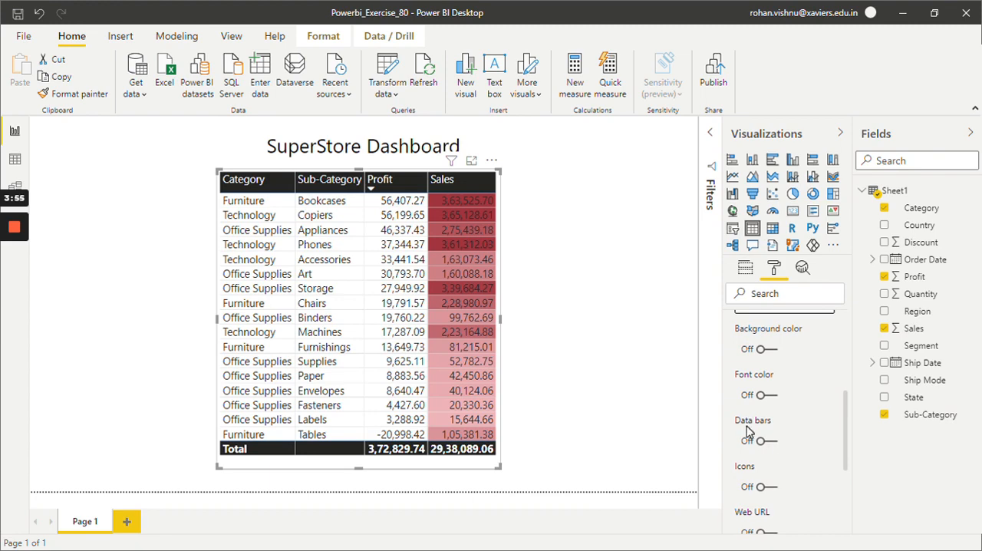
left_click(763, 442)
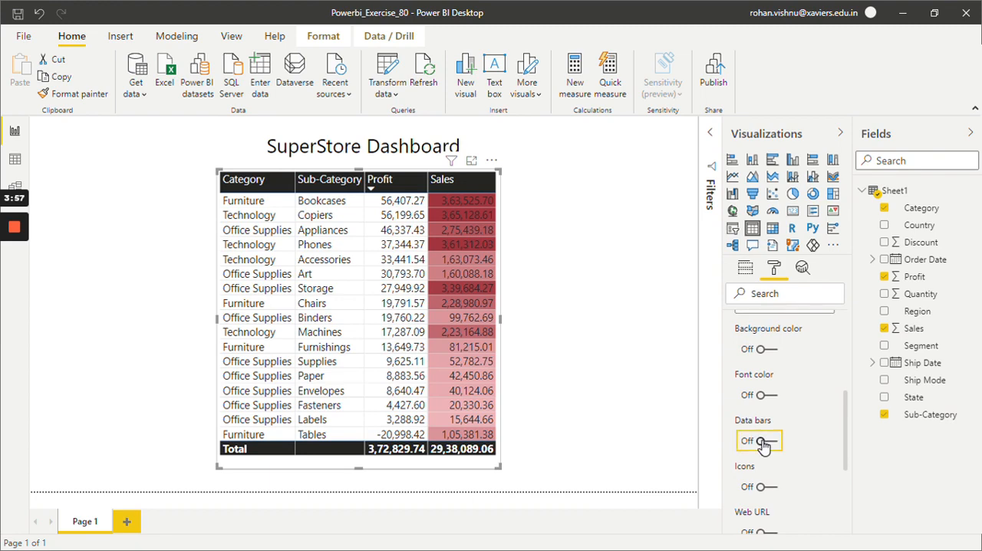
left_click(763, 442)
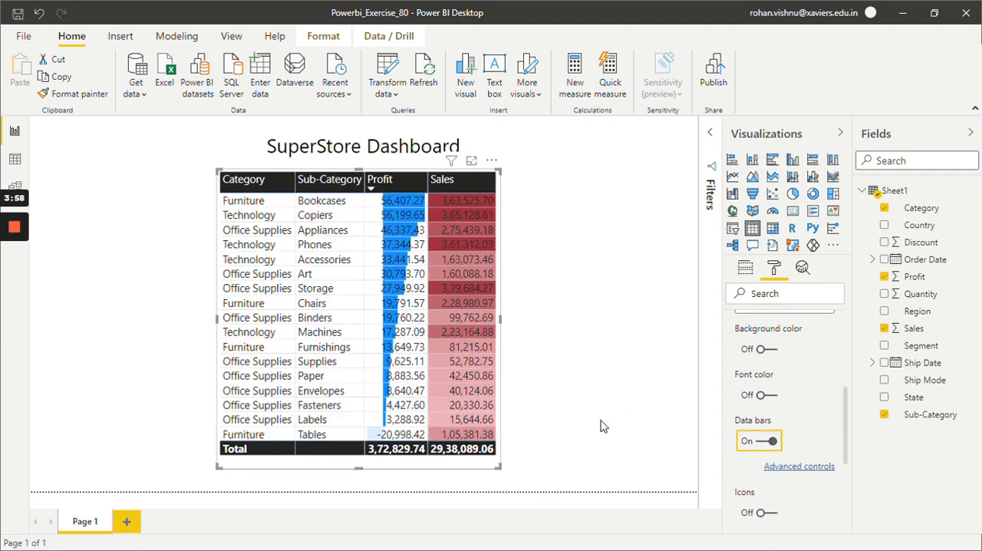
Step: Color the Profit data bars red for positive values and dark purple for negative values, and deselect the table
left_click(807, 467)
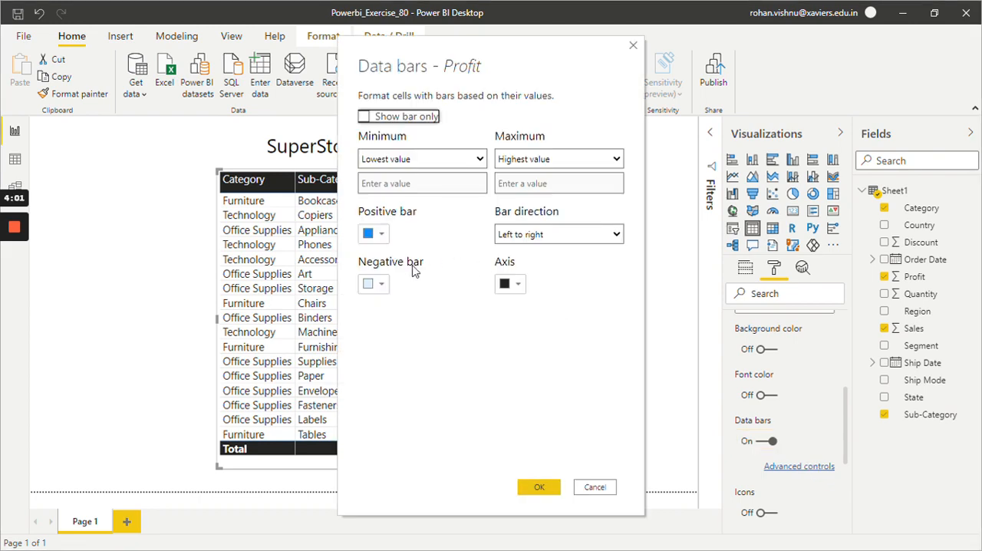
left_click(376, 239)
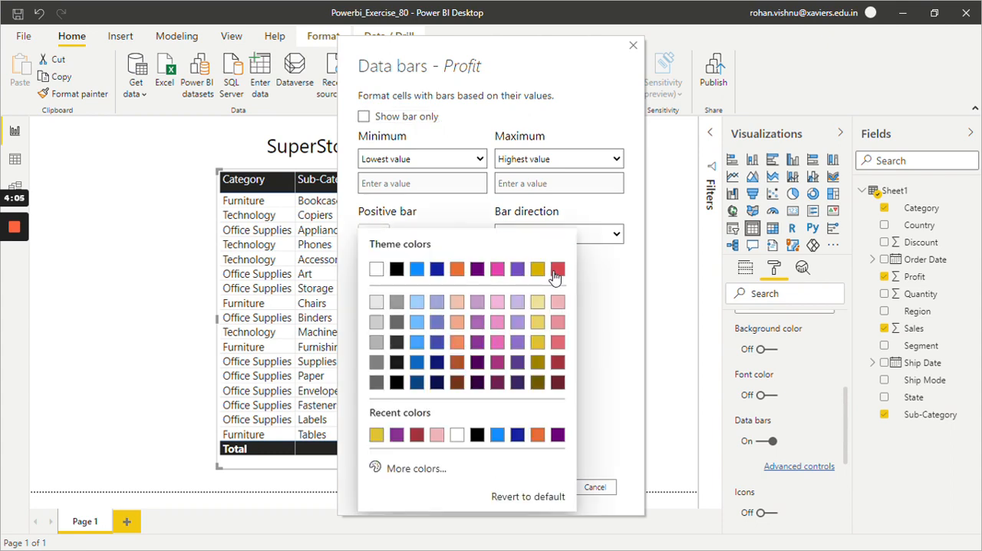
left_click(555, 270)
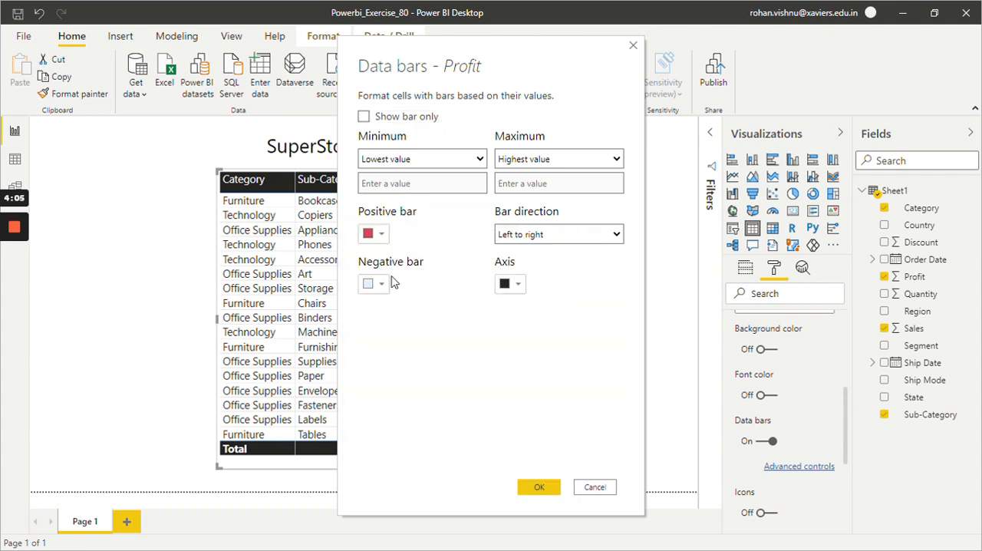
left_click(372, 284)
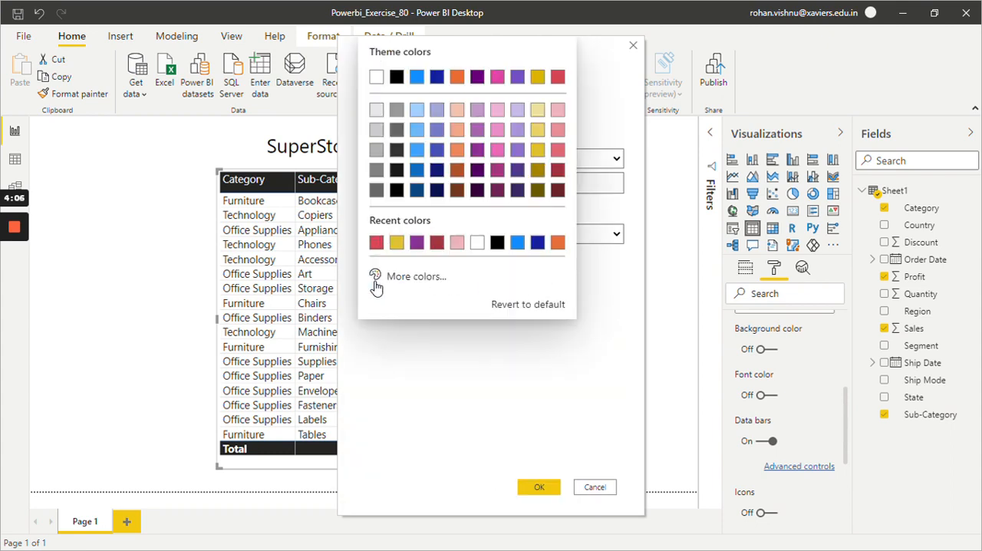
left_click(478, 78)
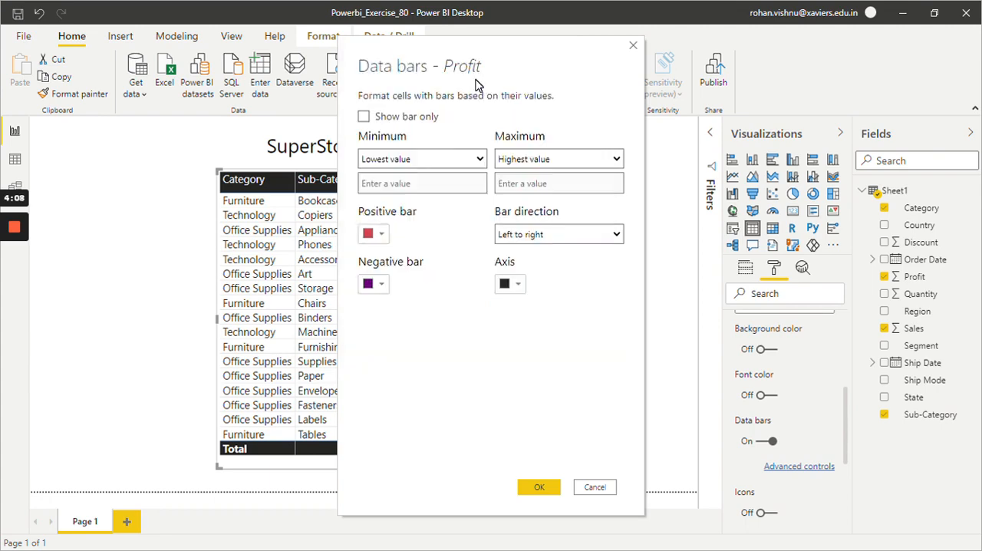
left_click(540, 489)
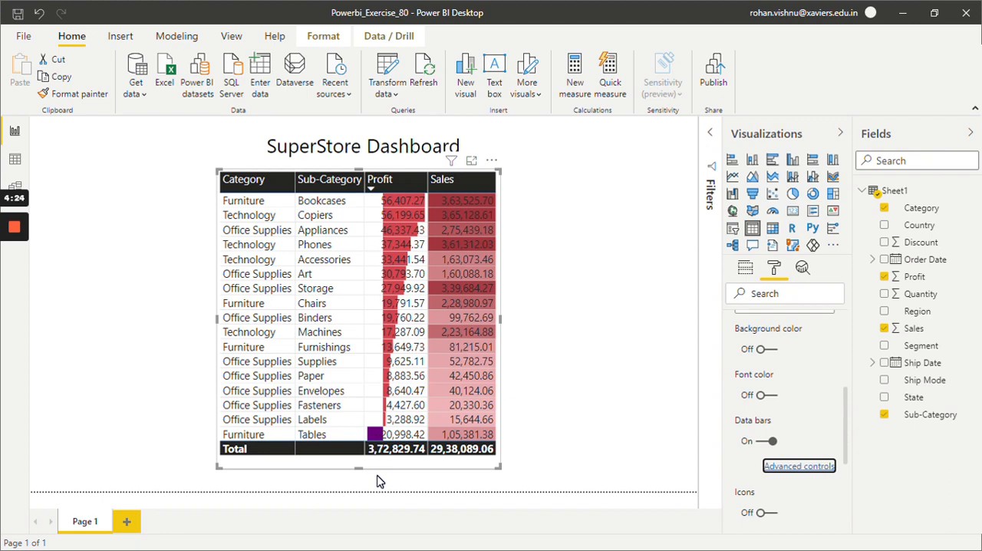
left_click(549, 430)
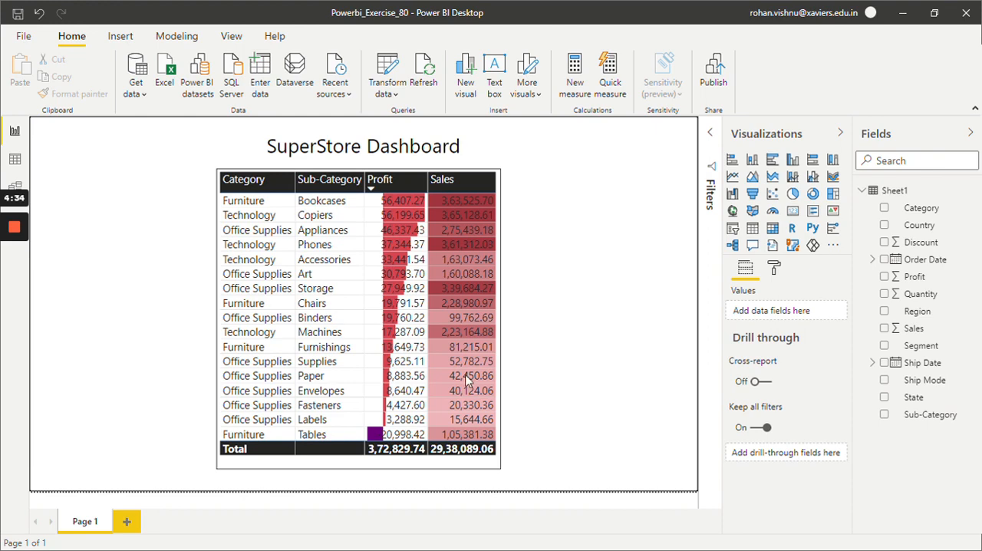
mouse_move(14, 230)
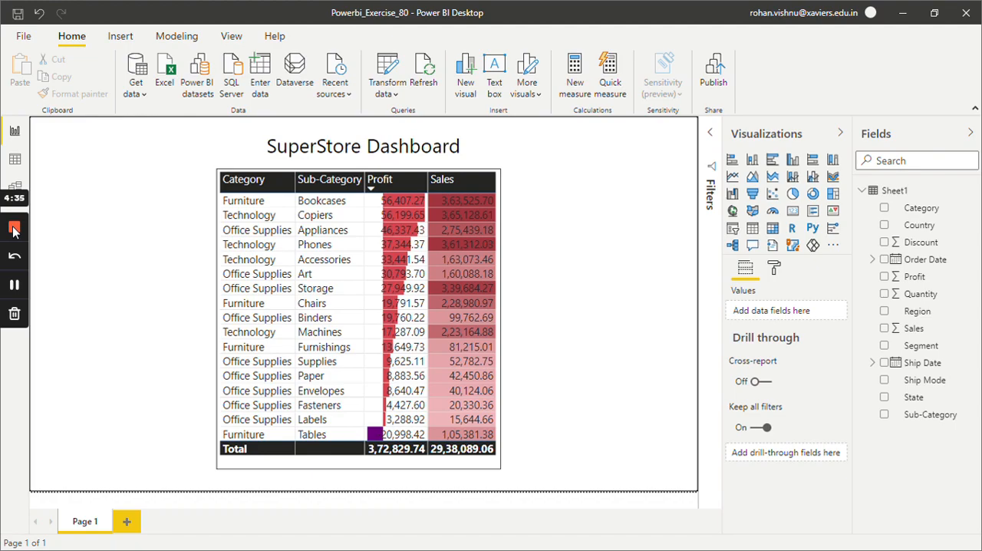